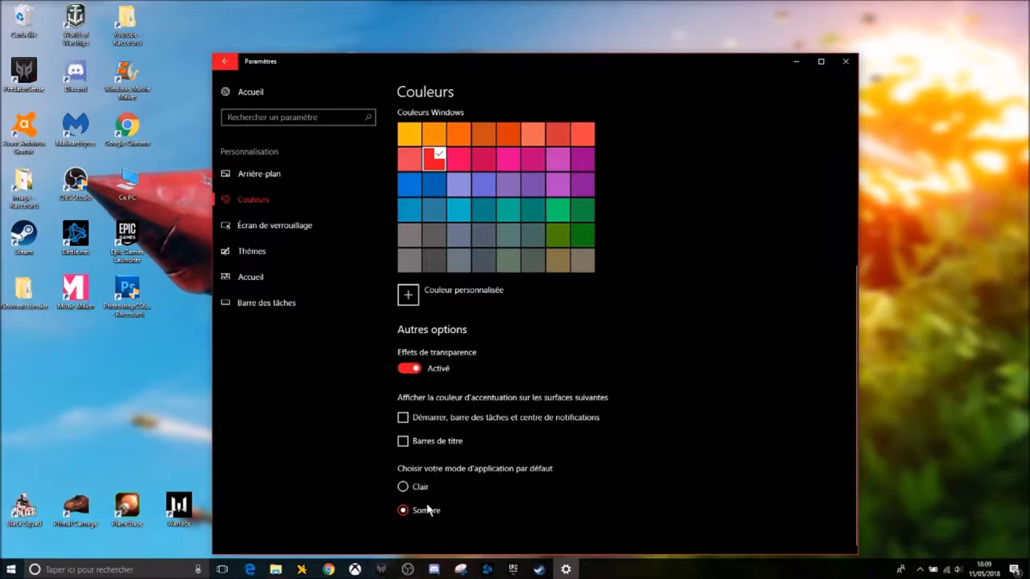
- Switch the default app mode to Clair and back to Sombre twice to compare the two modes
click(404, 488)
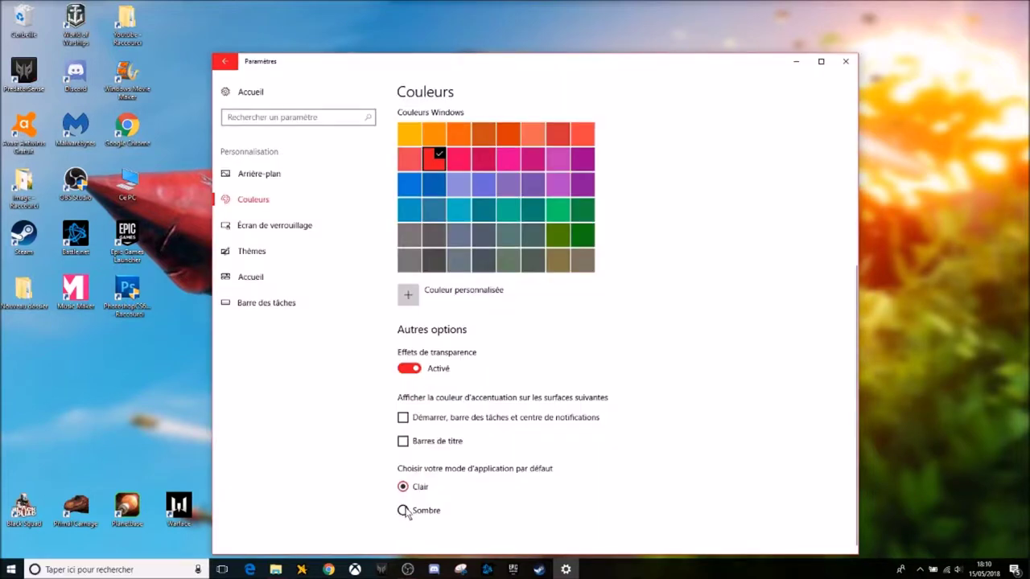
click(404, 512)
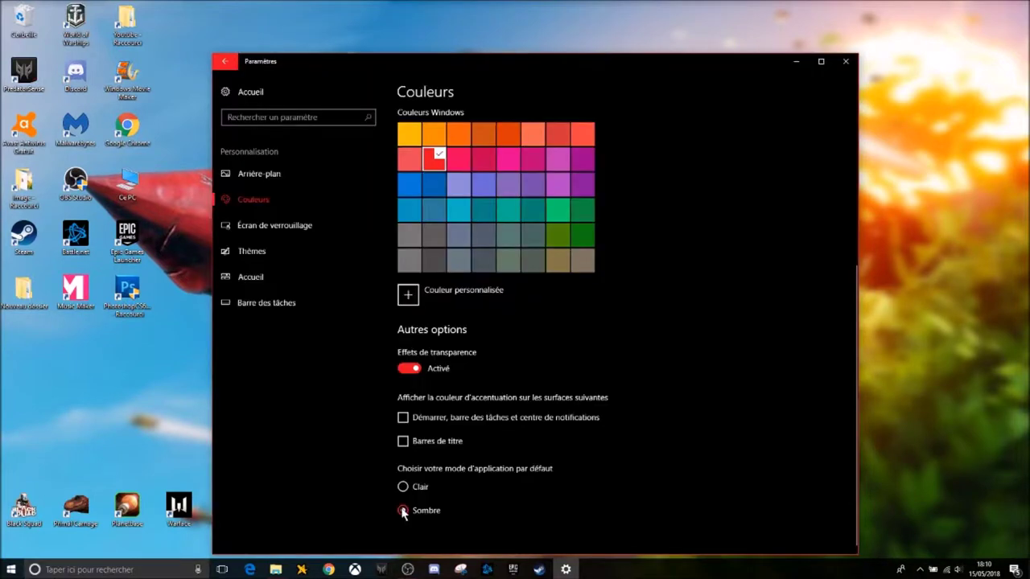
click(404, 488)
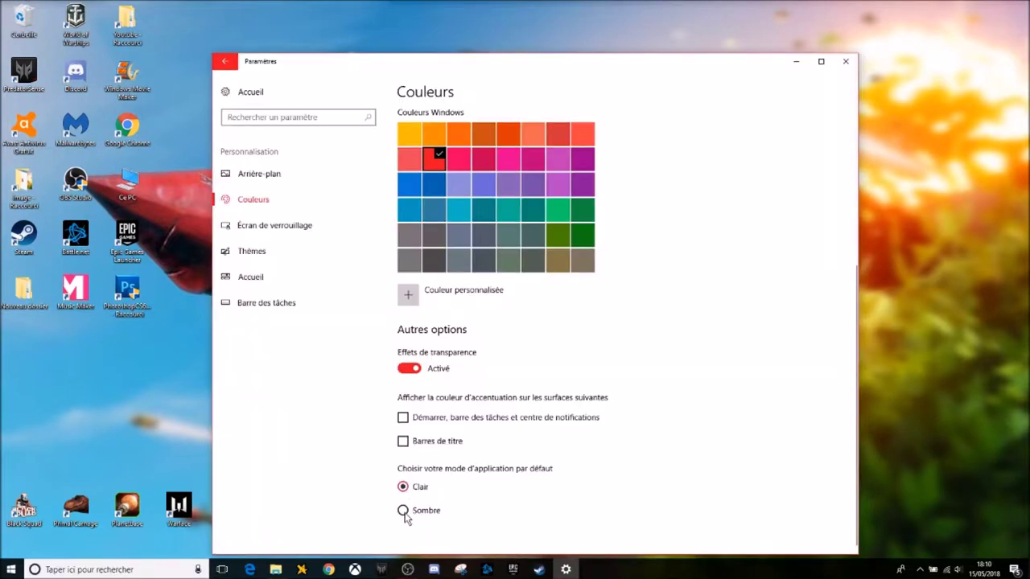
click(404, 512)
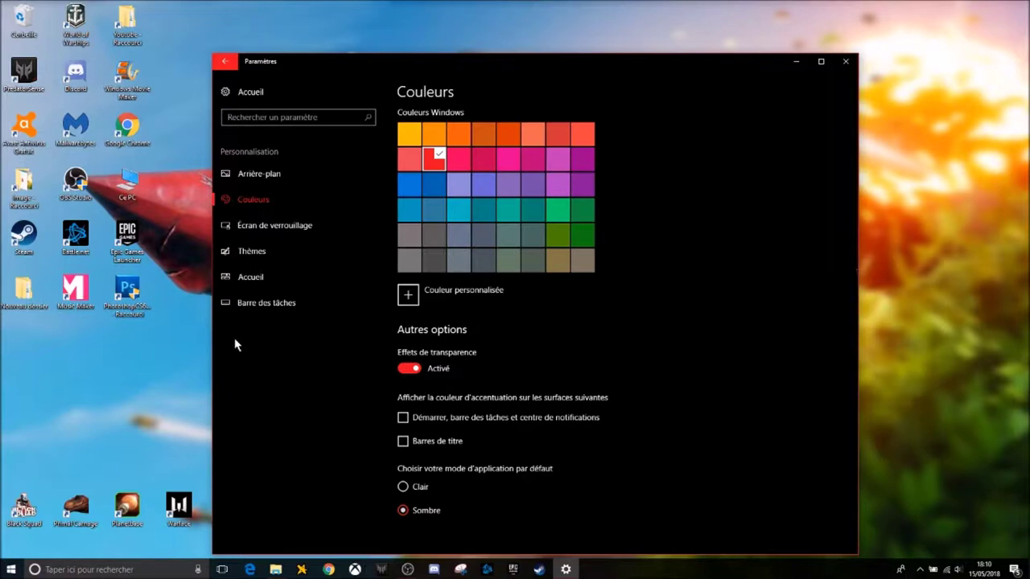
- Search Windows for regedit and launch the Registry Editor
click(88, 570)
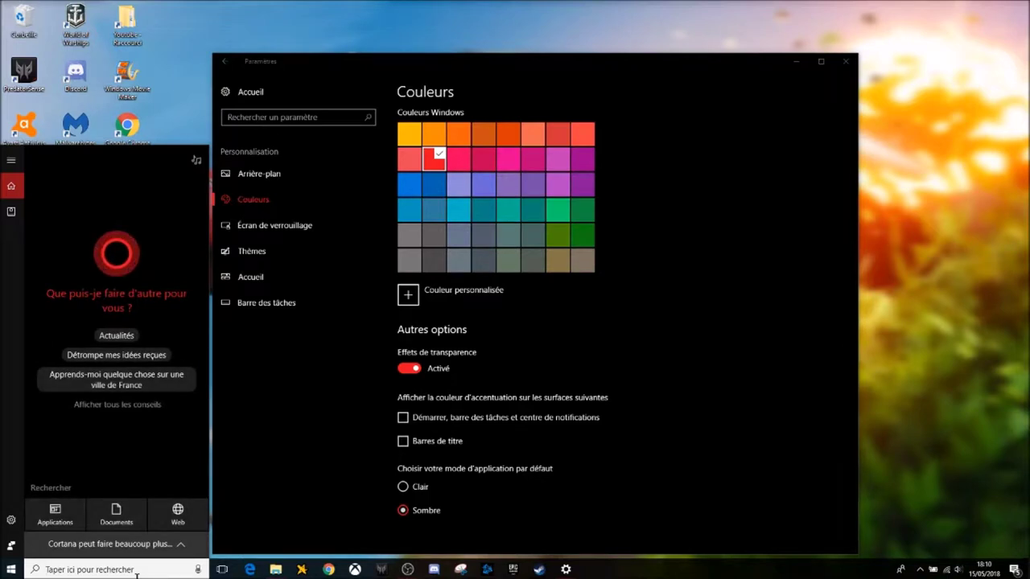
text(regedit)
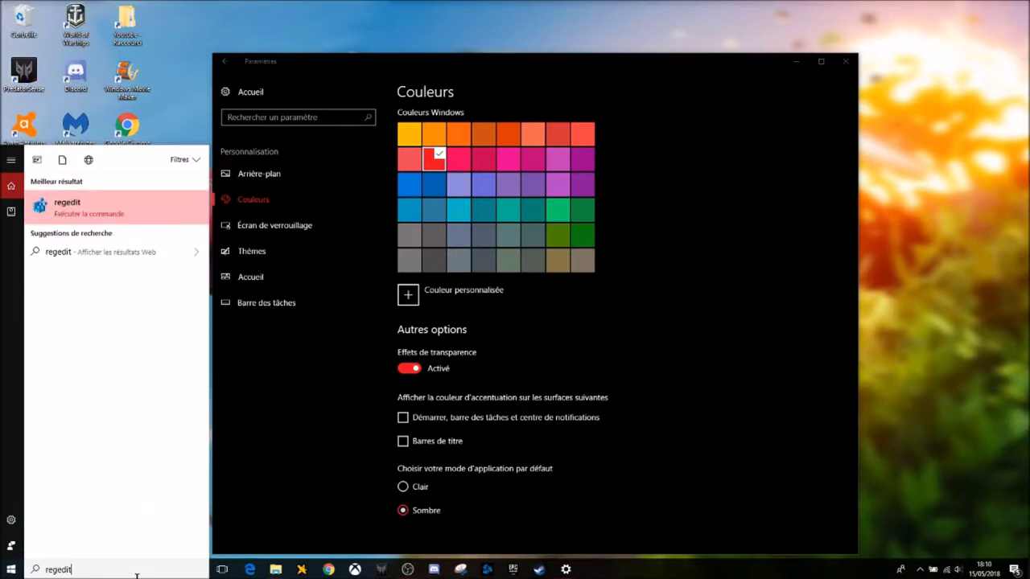
key(Return)
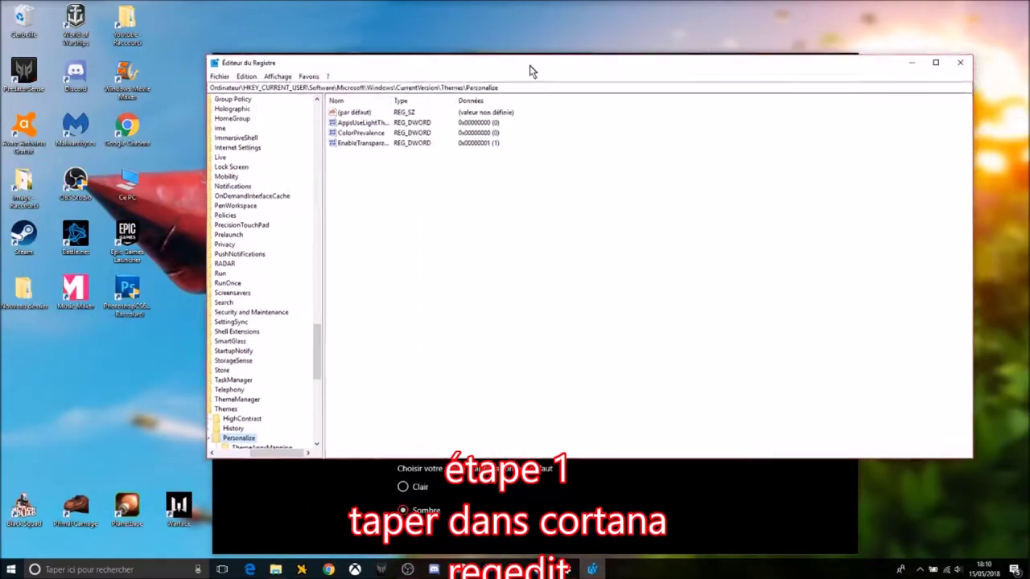
- Go back to the root of the registry tree, then collapse and re-expand the Ordinateur node
drag(530, 71, 503, 71)
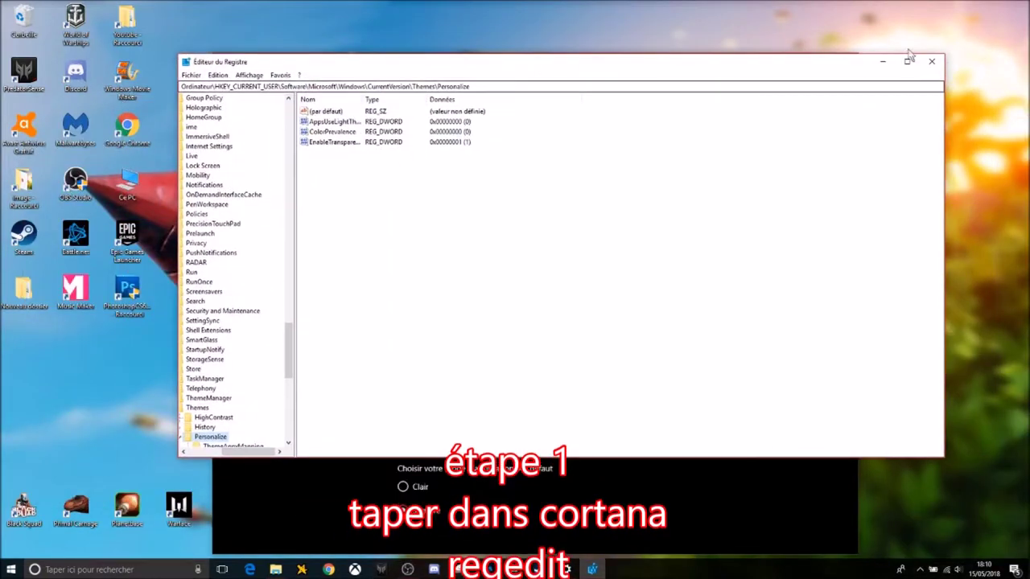
click(910, 62)
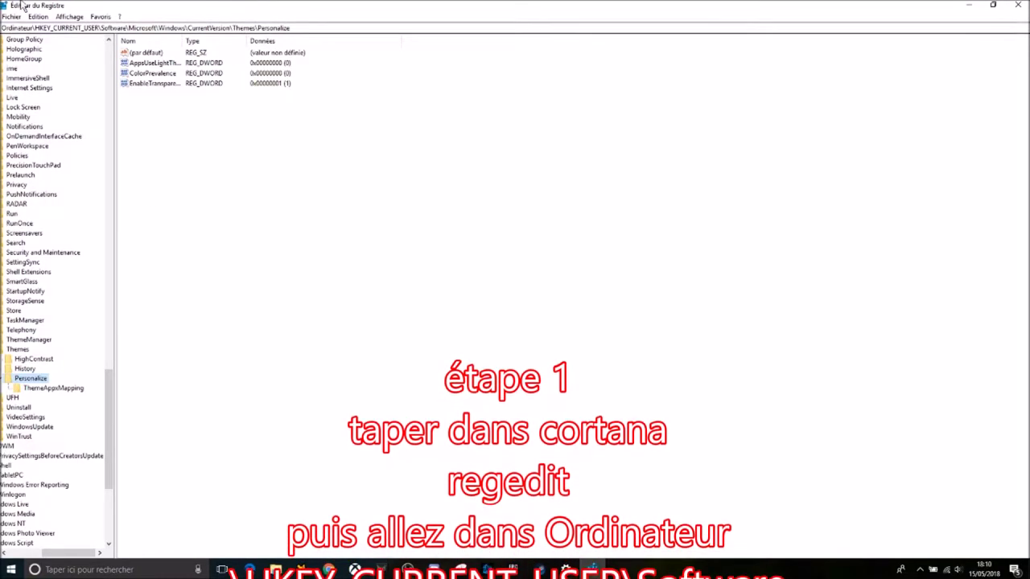
scroll(44, 201, up, 14)
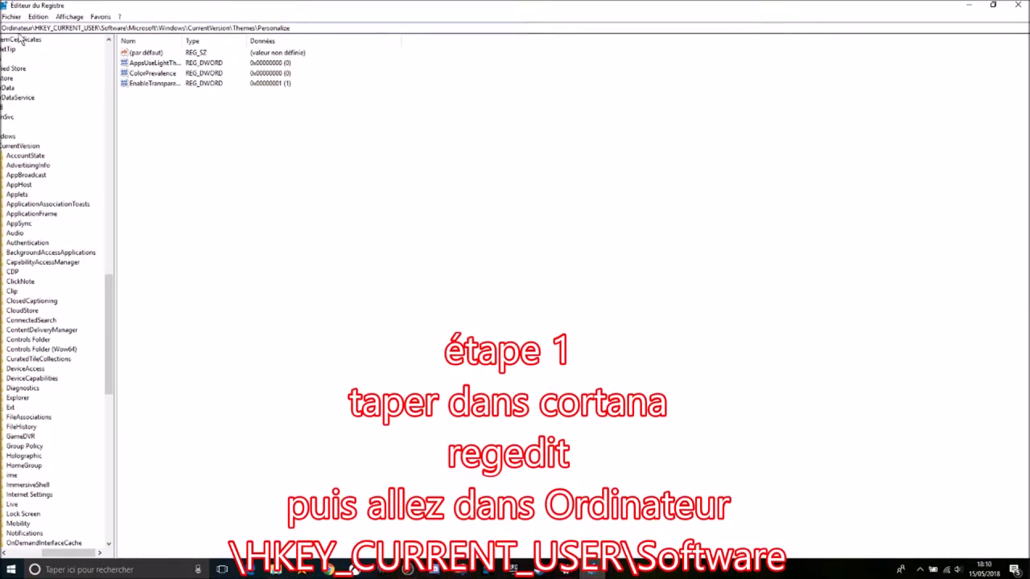
scroll(31, 78, up, 15)
key(super+Down)
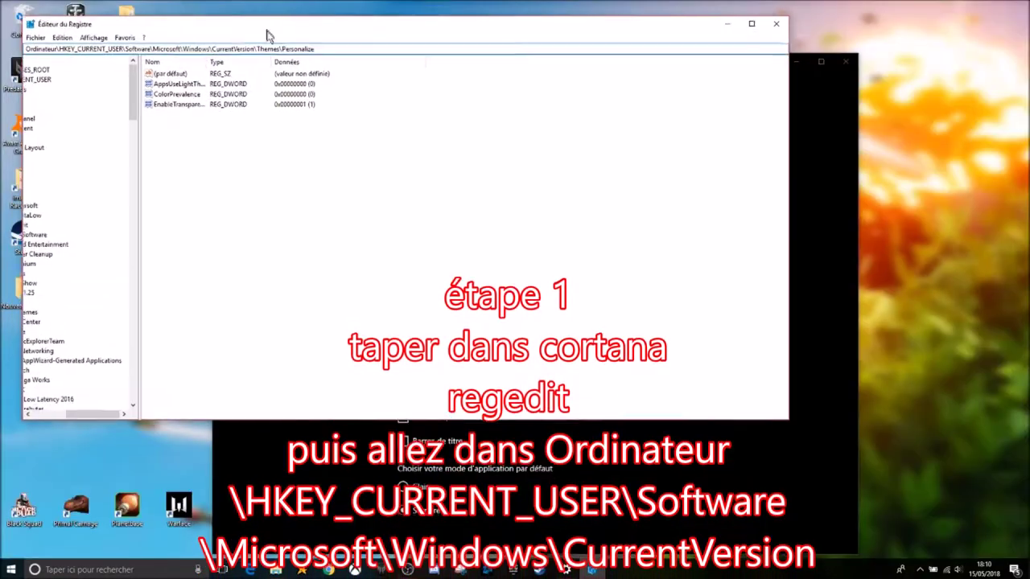
drag(108, 428, 35, 433)
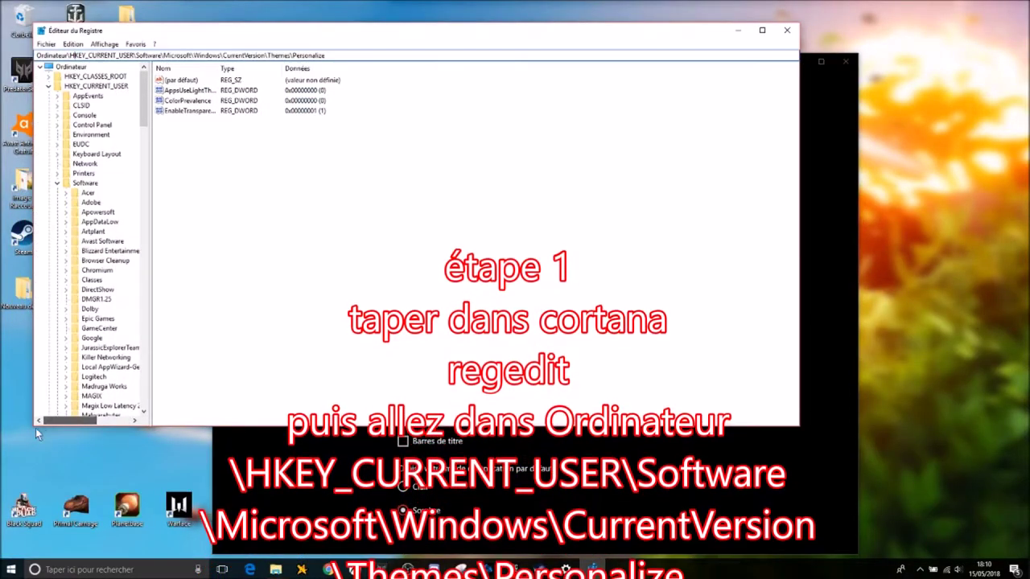
click(41, 68)
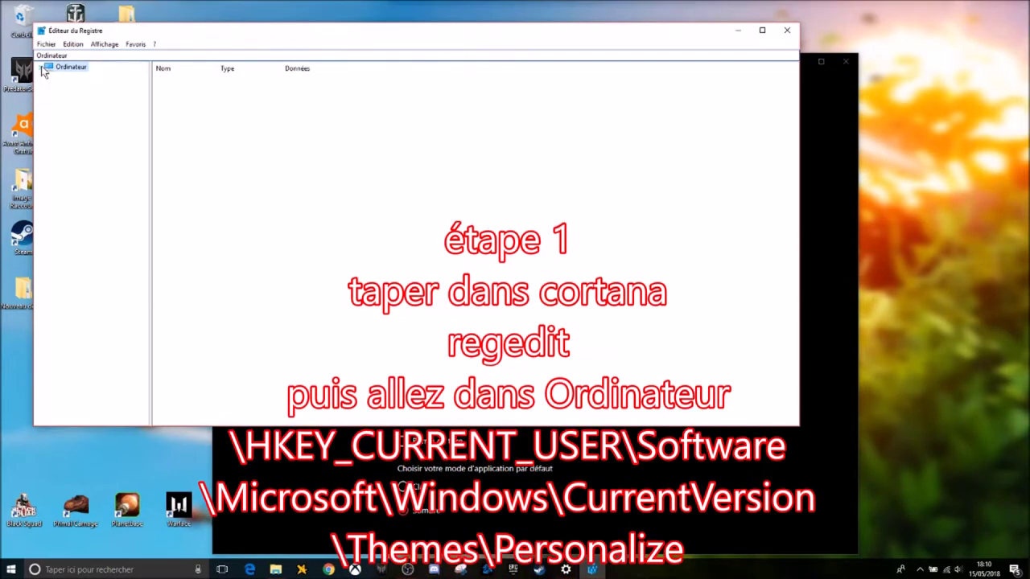
click(41, 67)
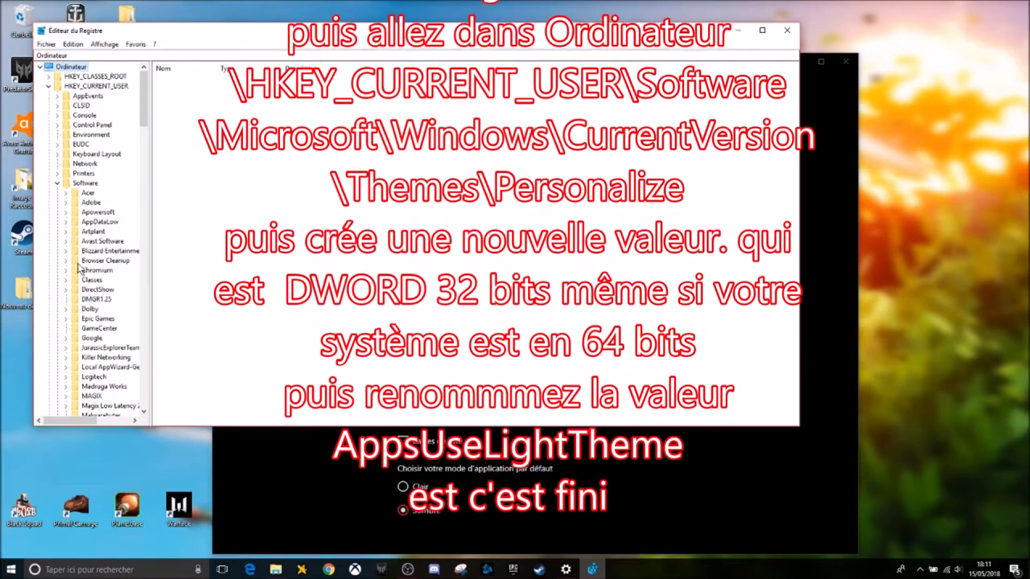
- Browse the registry tree under HKEY_CURRENT_USER\Software\Microsoft down to Windows\CurrentVersion
scroll(77, 363, down, 1)
click(72, 395)
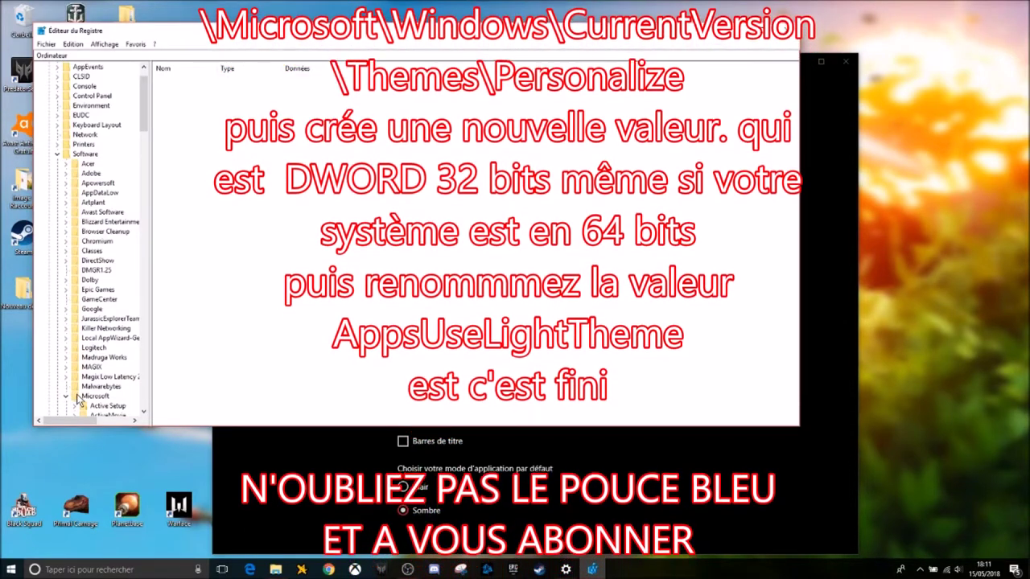
scroll(78, 400, down, 1)
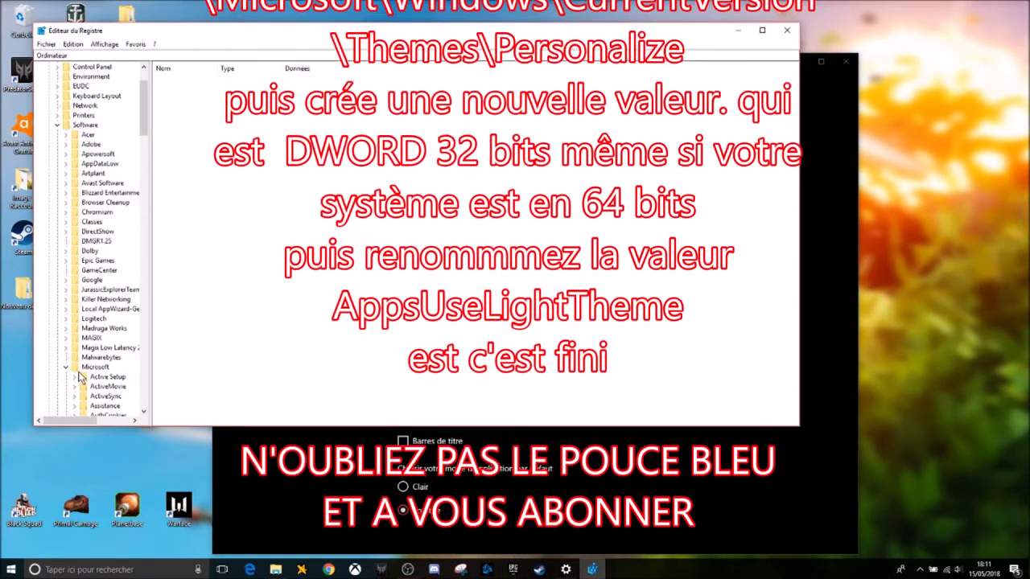
scroll(80, 378, down, 1)
scroll(85, 366, down, 1)
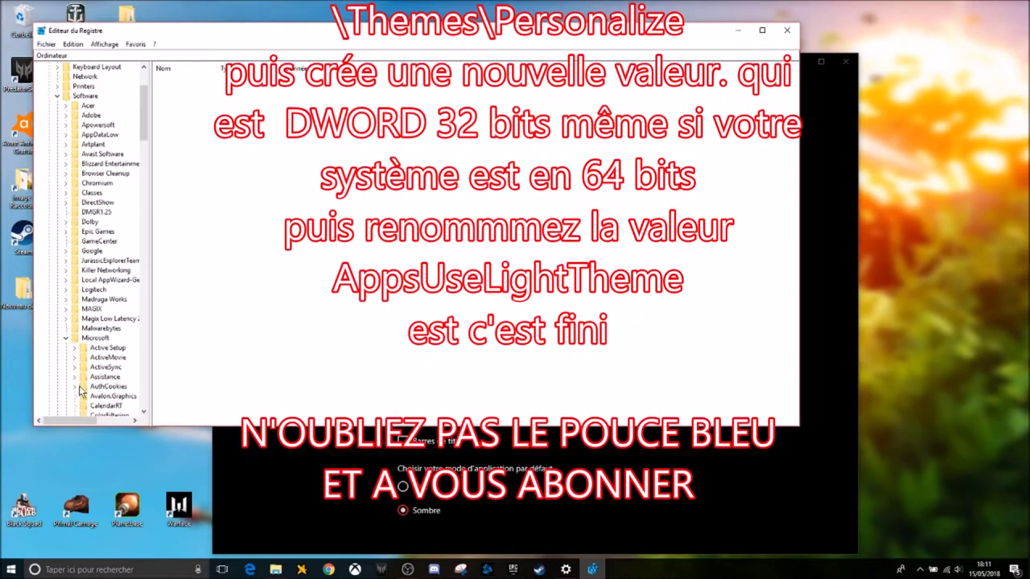
scroll(86, 367, down, 6)
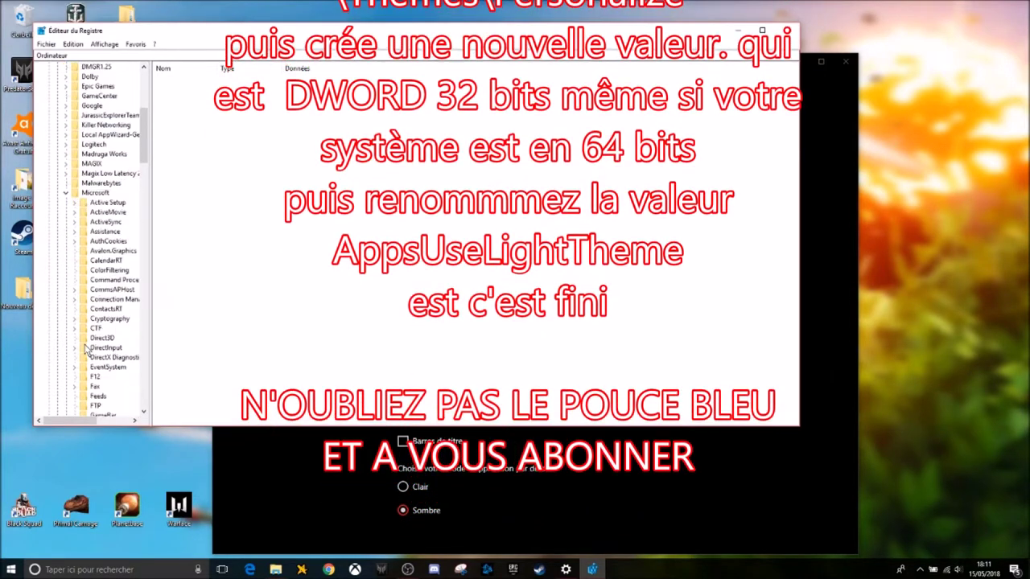
scroll(84, 348, down, 11)
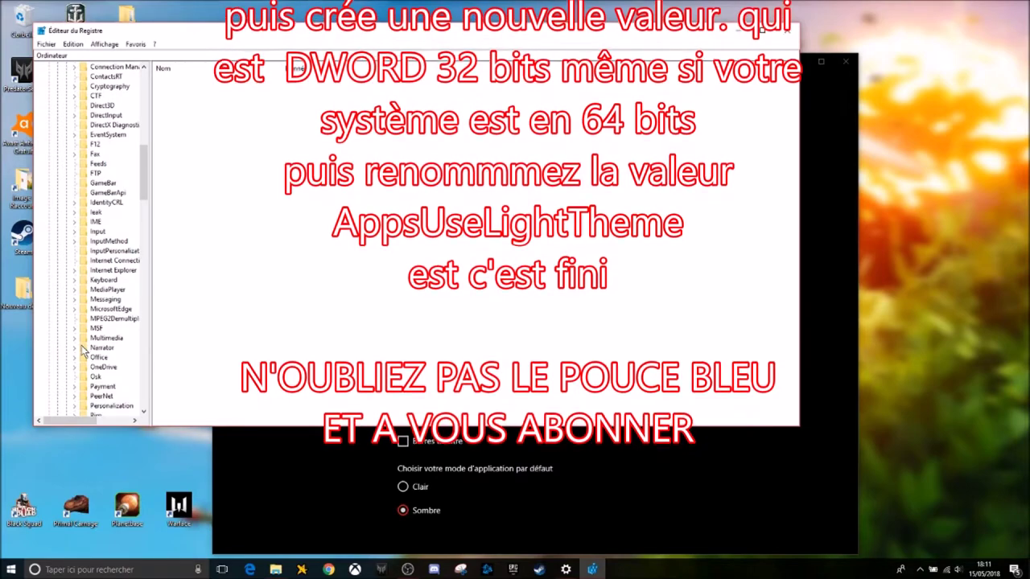
scroll(80, 345, down, 6)
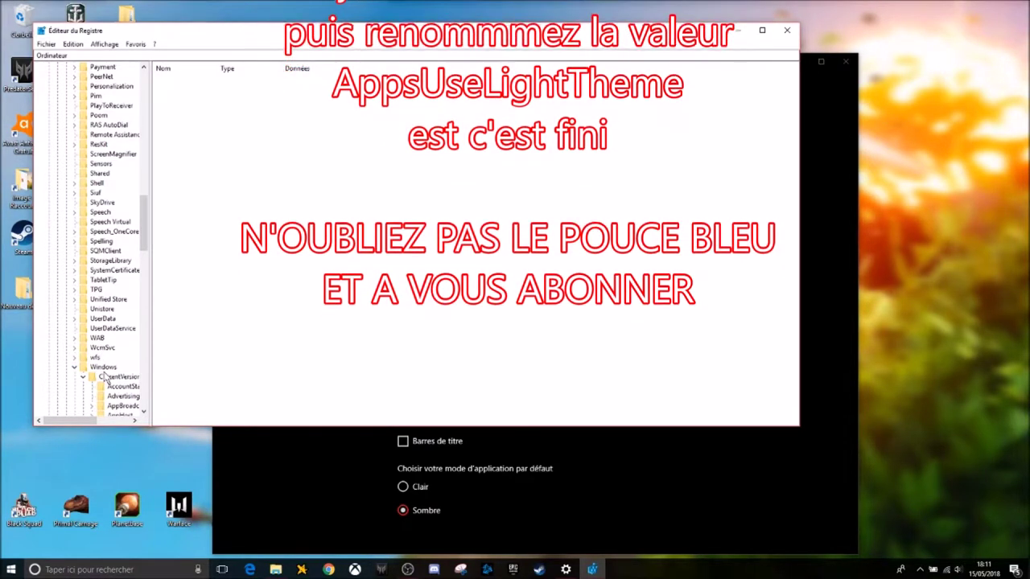
scroll(106, 370, down, 1)
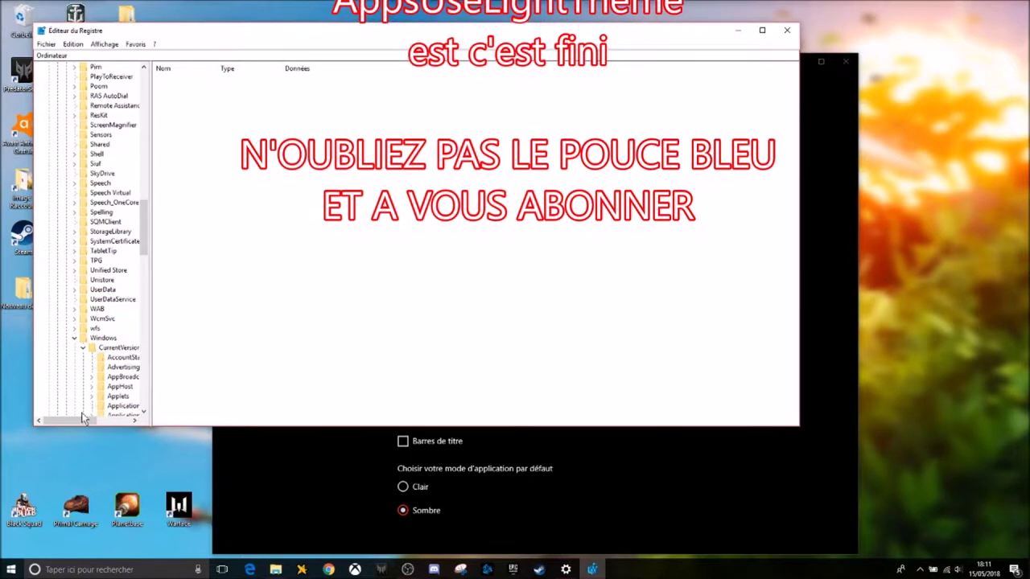
mouse_move(79, 419)
mouse_down()
mouse_move(101, 419)
mouse_move(80, 420)
mouse_up()
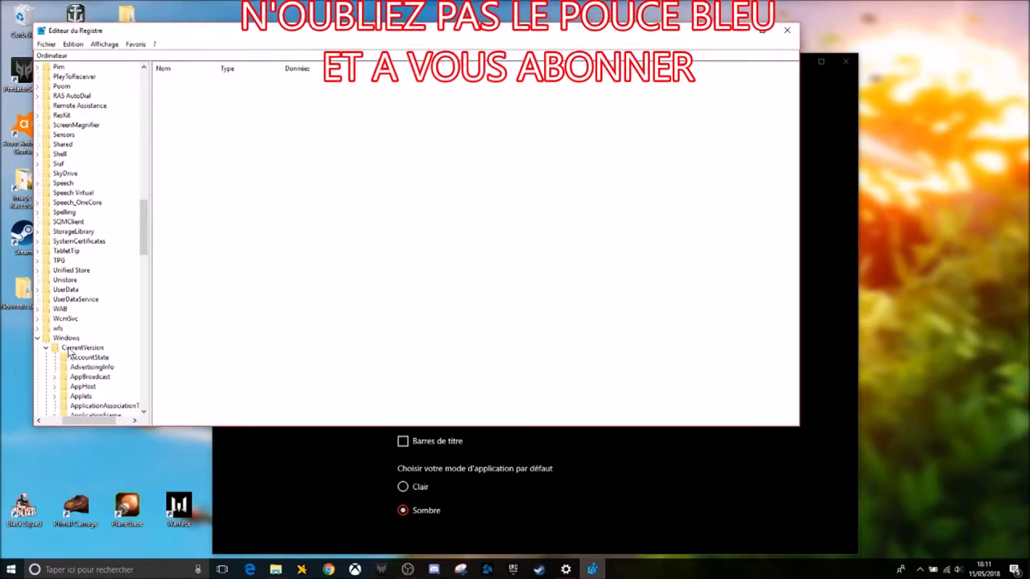
- Locate Themes under CurrentVersion and inspect the values of its Personalize key and the ThemeAppxMapping subkey
scroll(80, 338, down, 4)
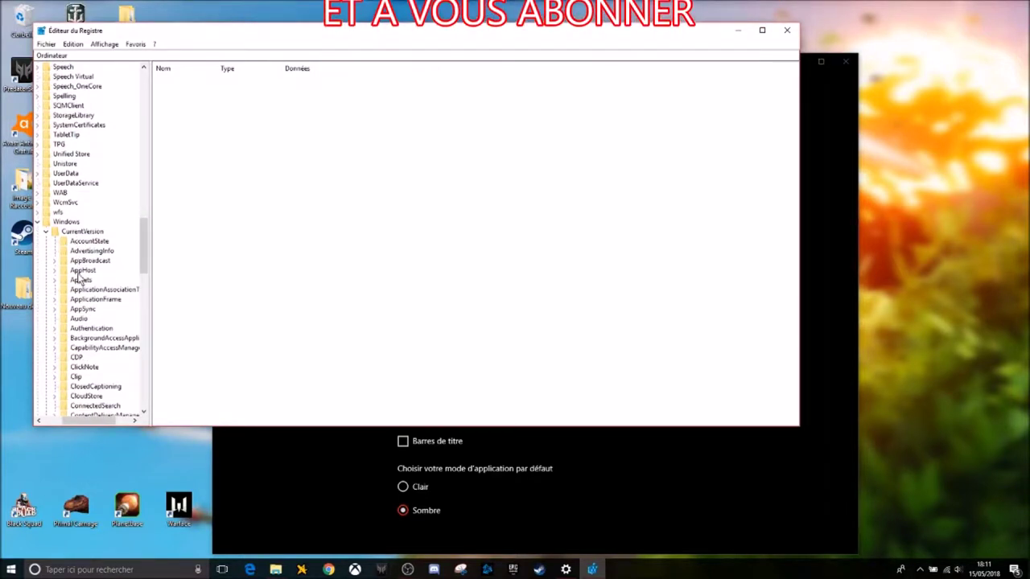
scroll(80, 316, down, 6)
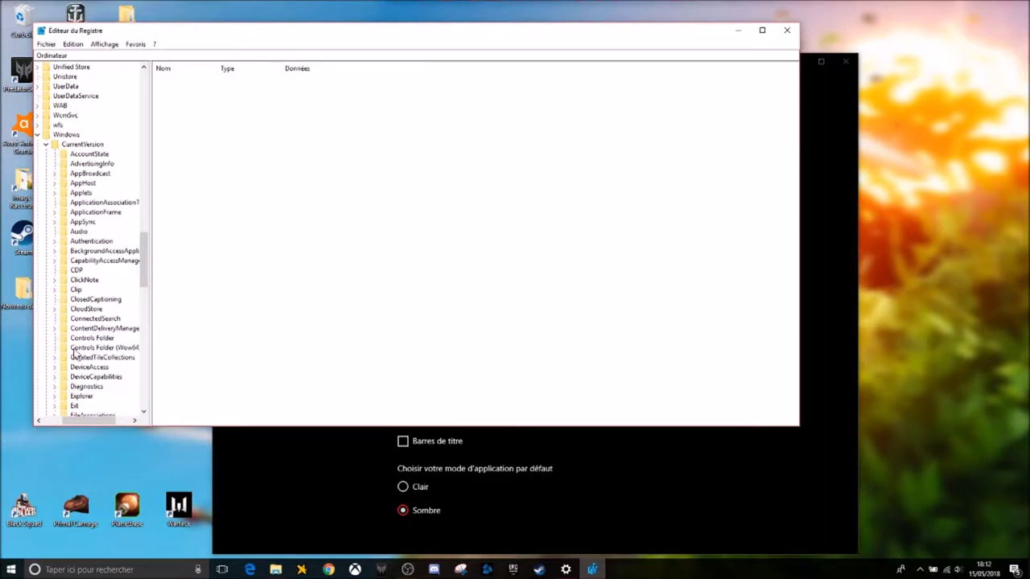
scroll(81, 311, down, 1)
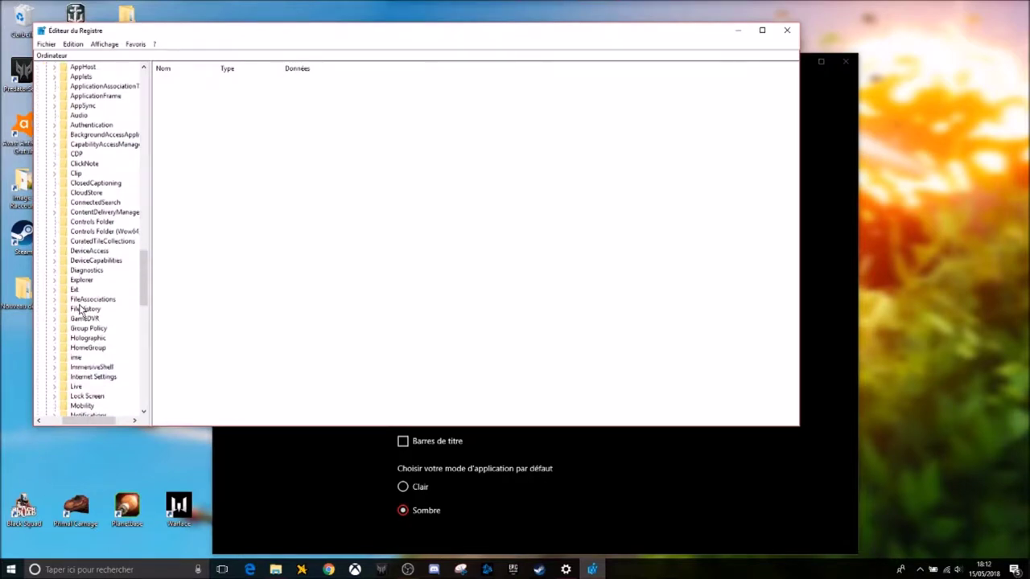
scroll(83, 279, down, 5)
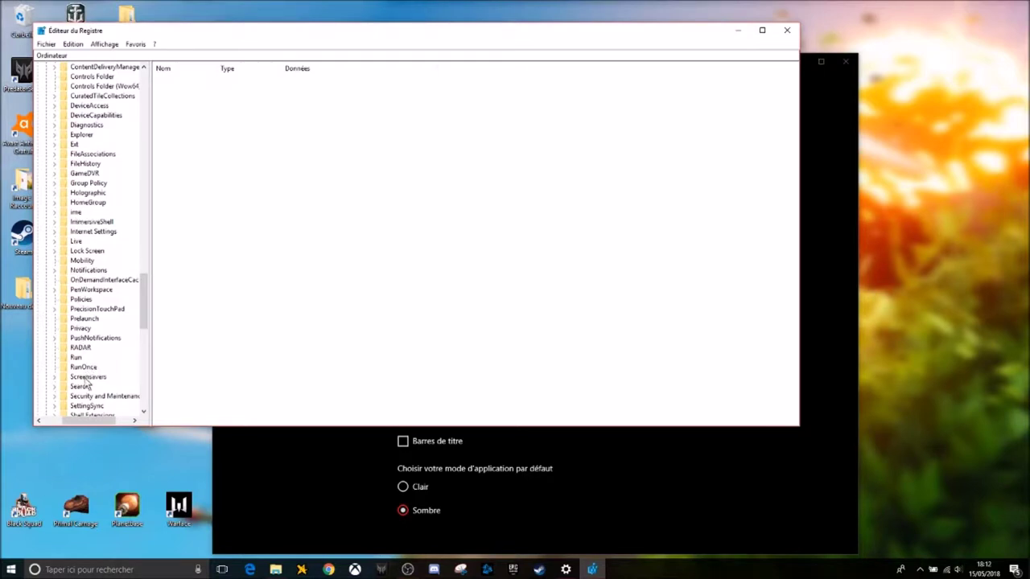
scroll(78, 133, up, 2)
scroll(84, 161, down, 4)
scroll(80, 322, down, 1)
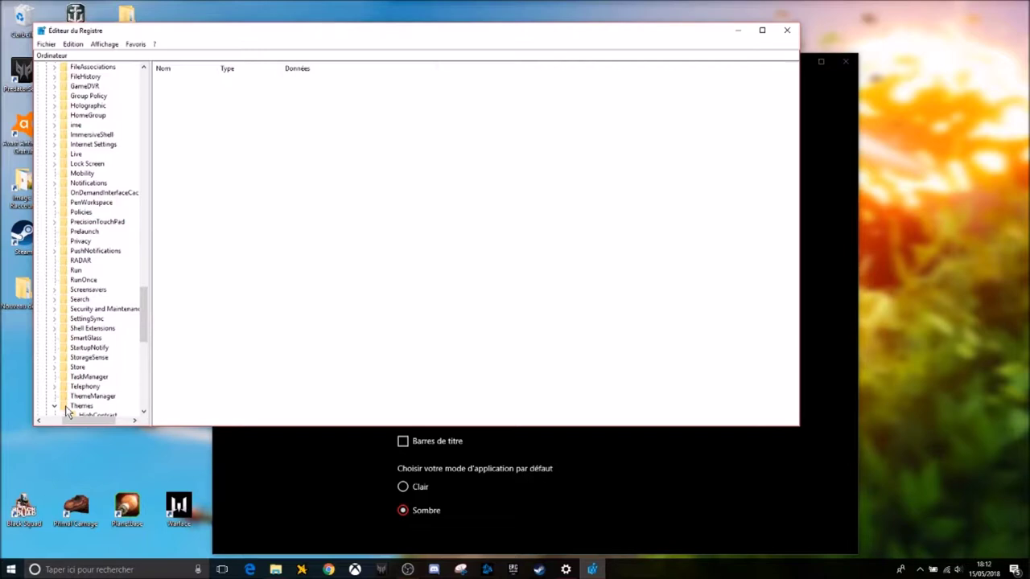
scroll(69, 399, down, 2)
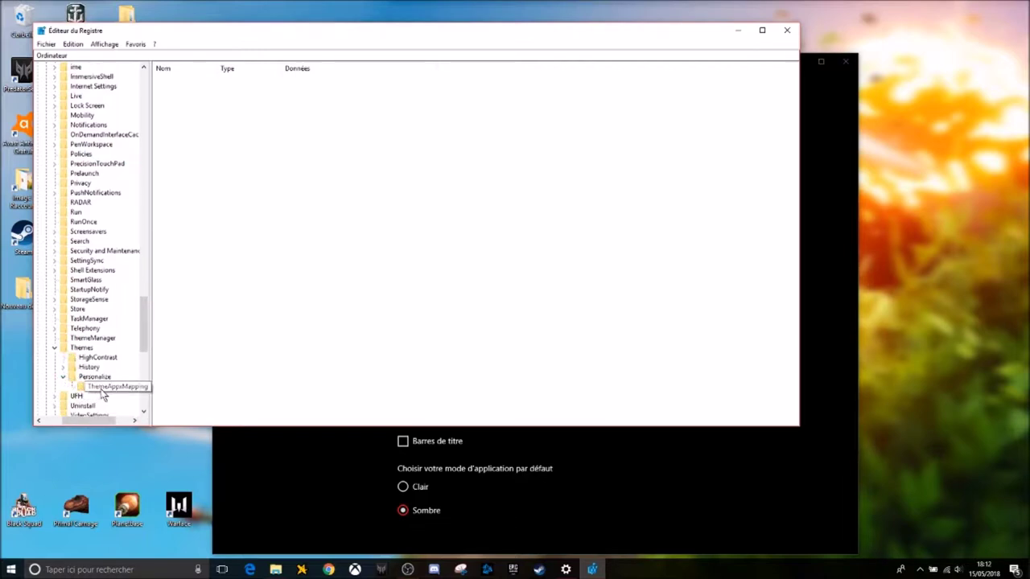
click(102, 390)
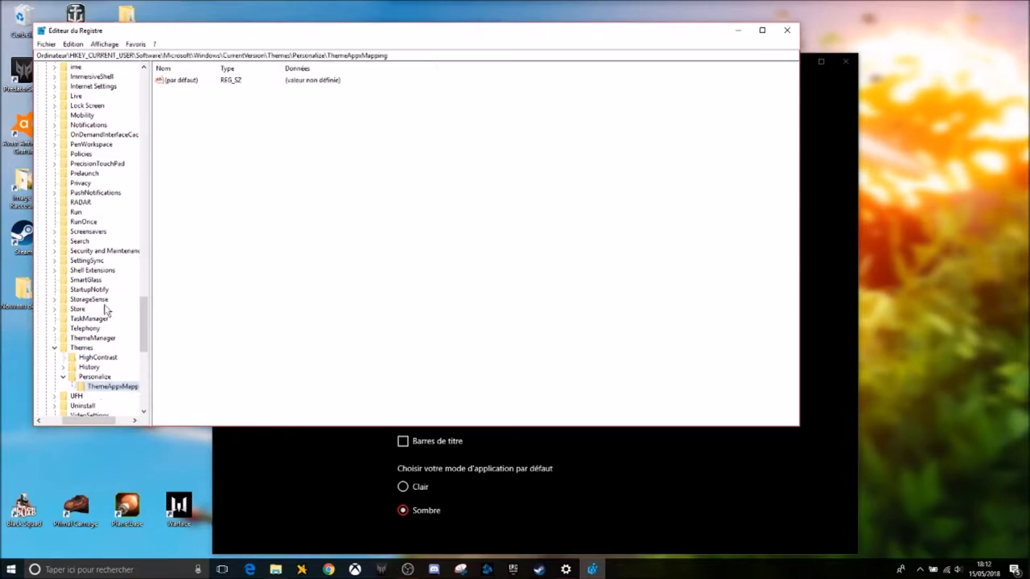
click(64, 376)
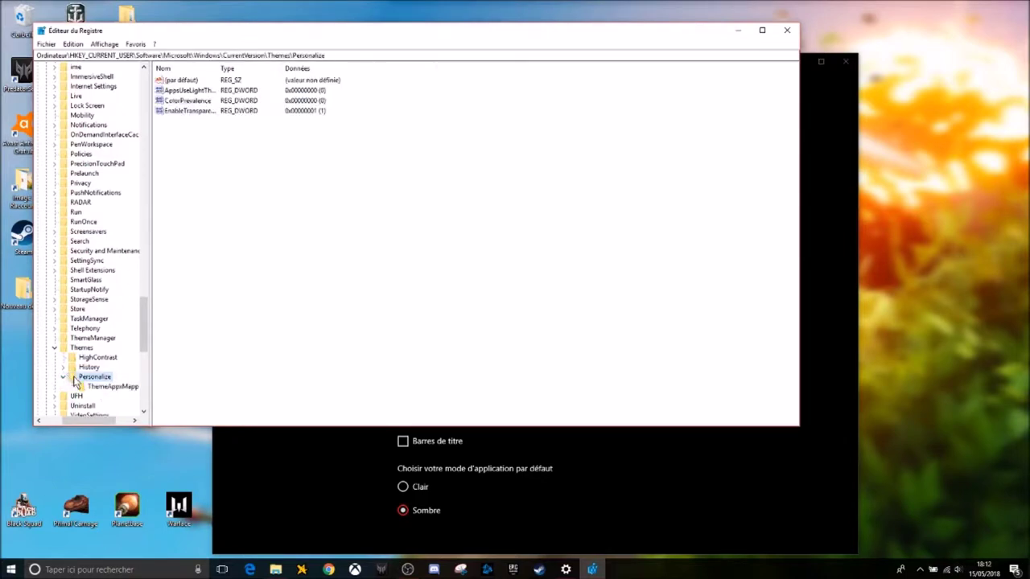
click(89, 388)
click(78, 378)
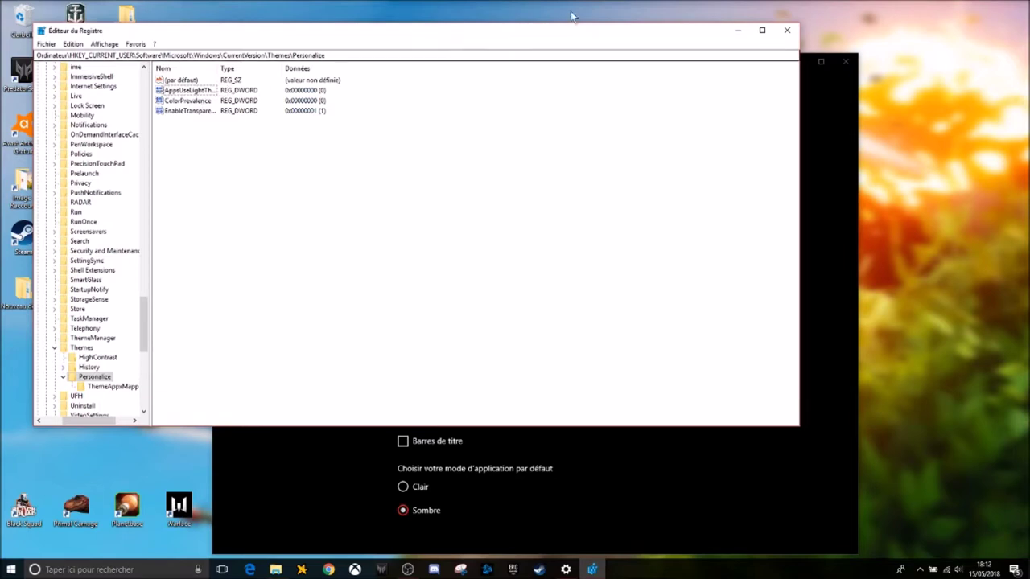
- Close the Registry Editor and start it again by searching Windows for regedit
click(787, 29)
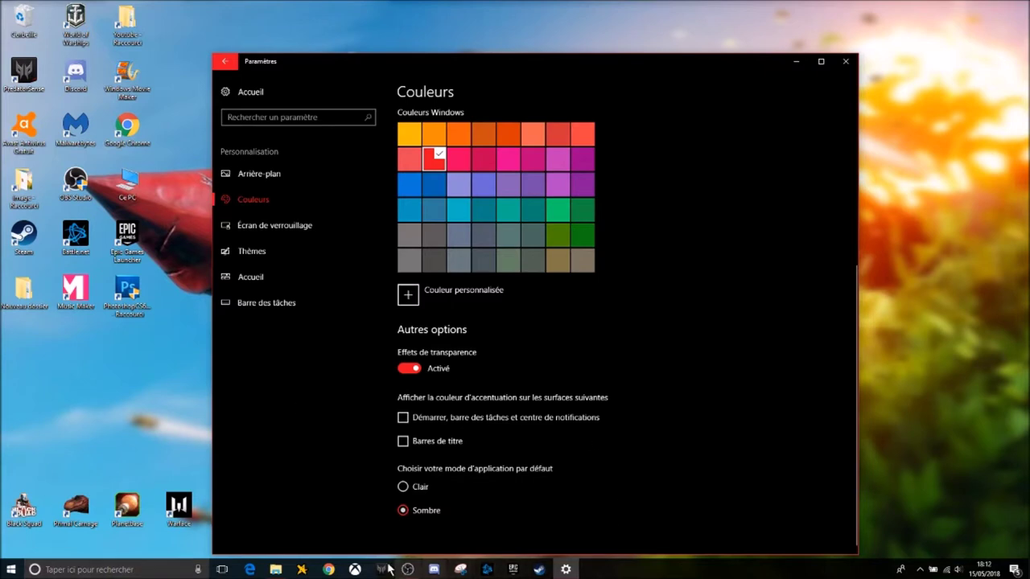
click(88, 569)
text(re)
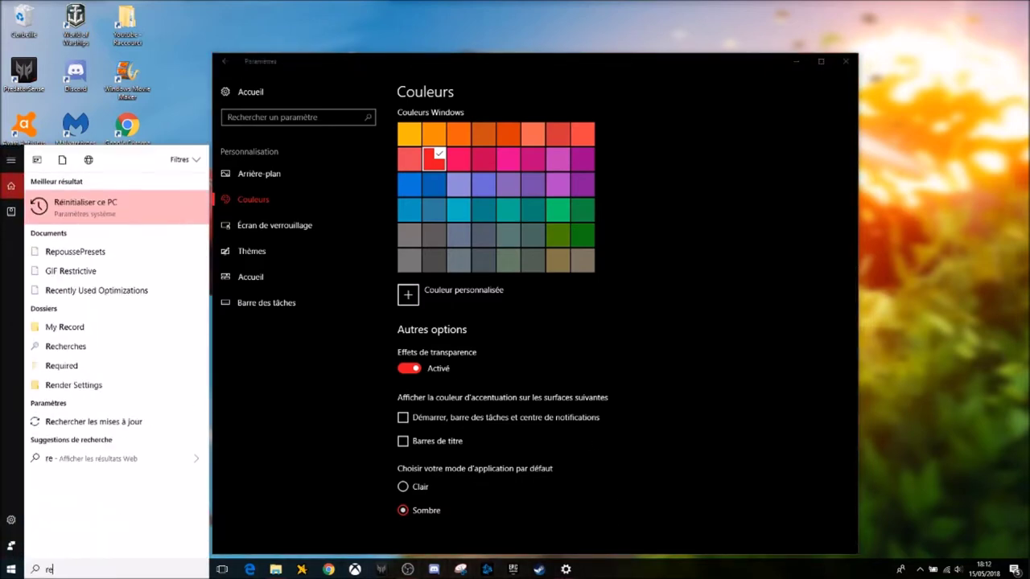
text(gedot)
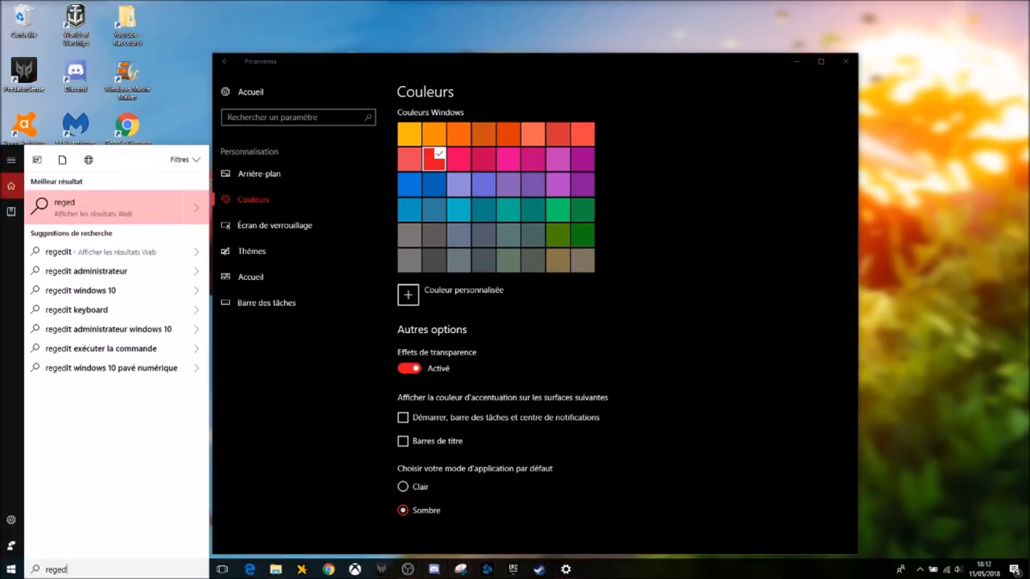
key(BackSpace)
key(BackSpace)
text(it)
key(Return)
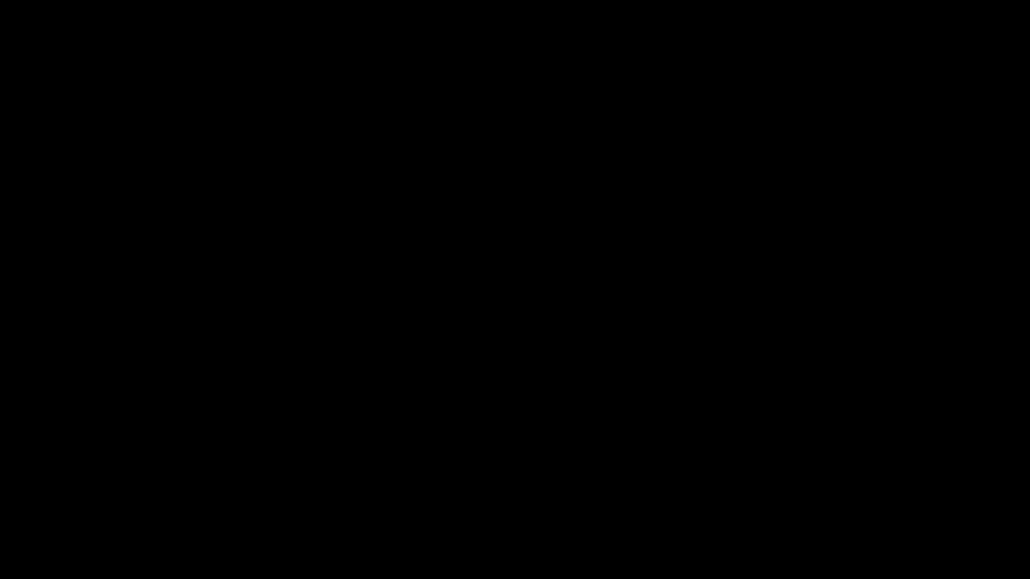